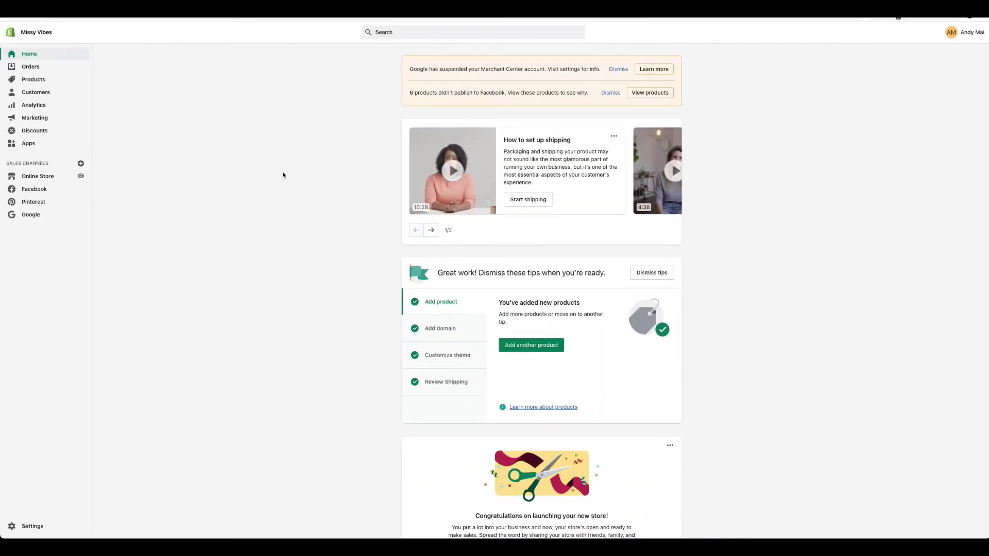
- Enable Shopify Payments test mode from Settings > Payments and save it
click(23, 526)
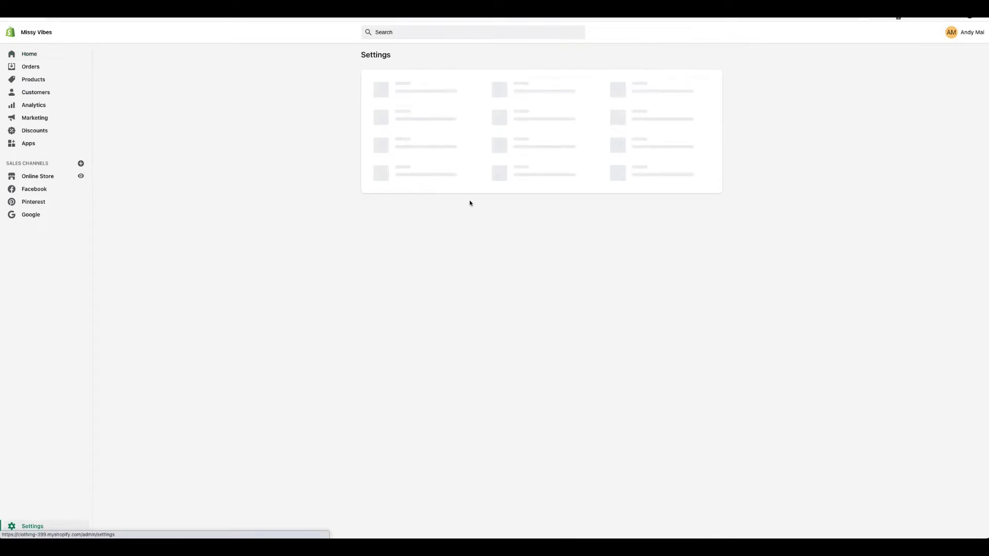
click(389, 125)
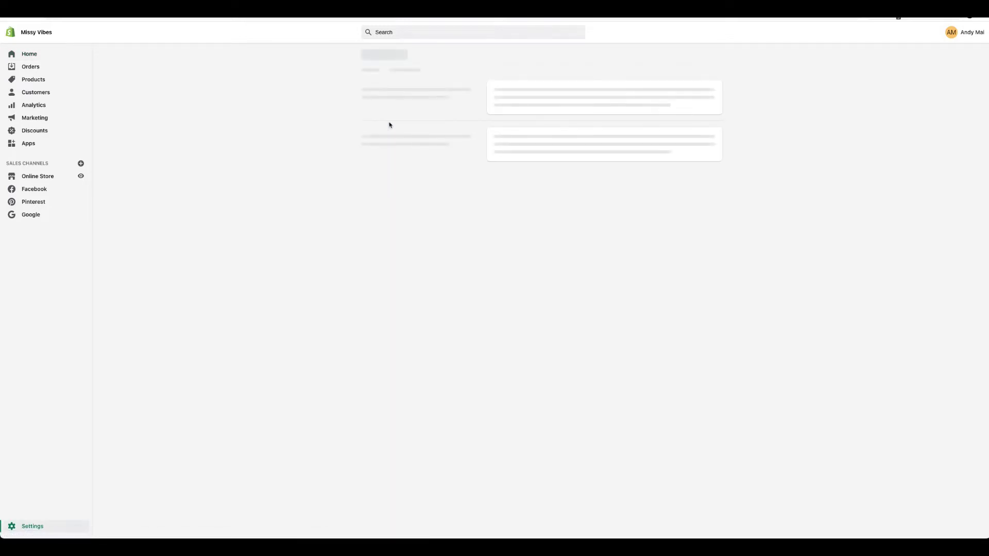
click(704, 86)
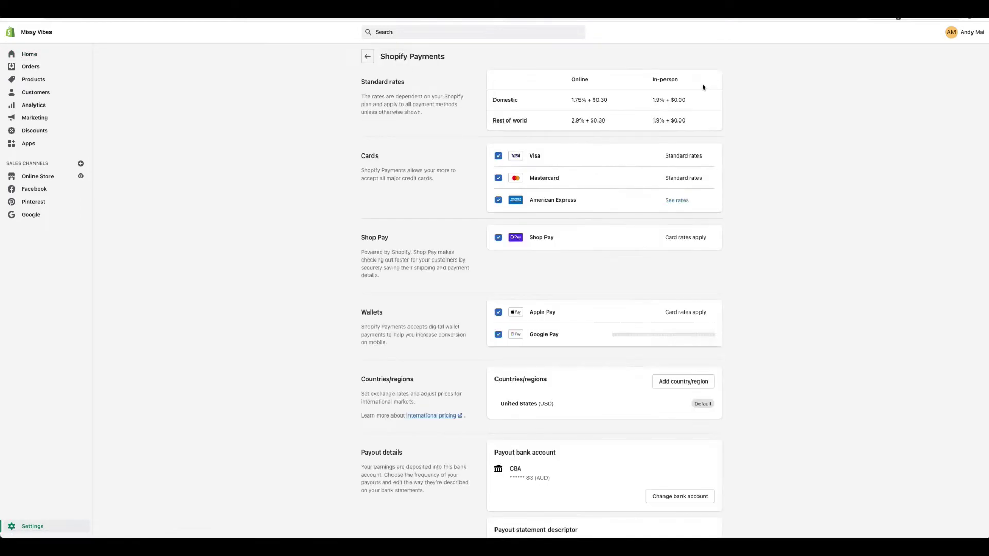
scroll(606, 362, down, 6)
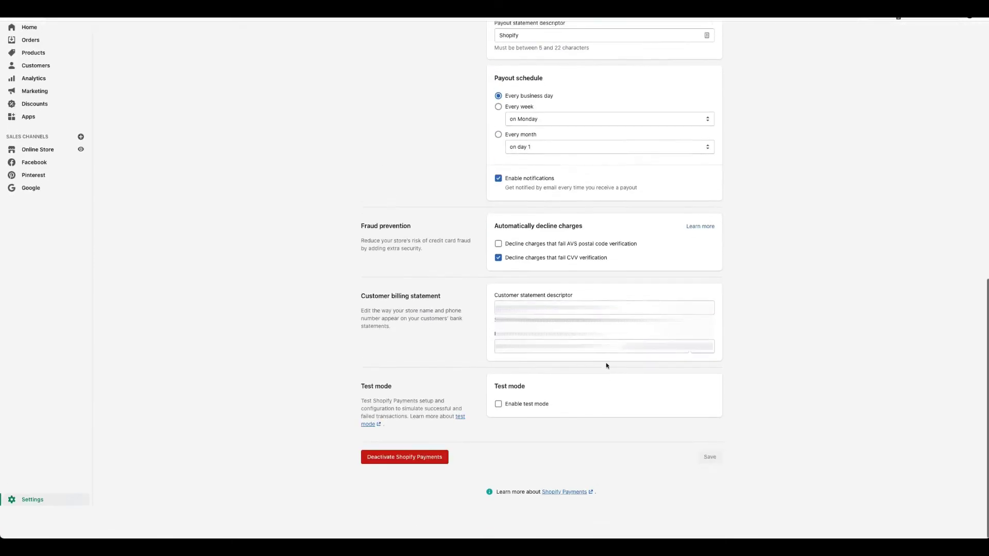
click(497, 432)
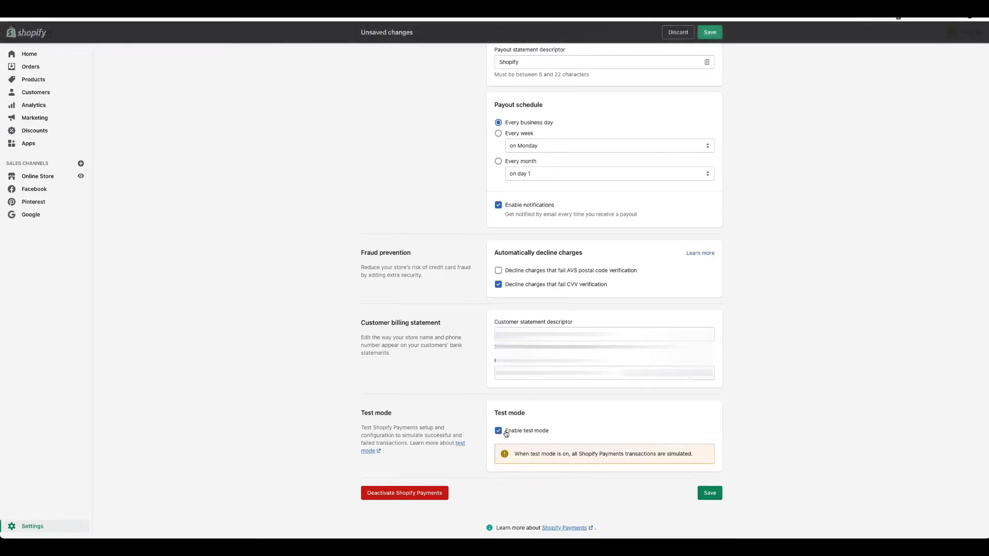
click(709, 481)
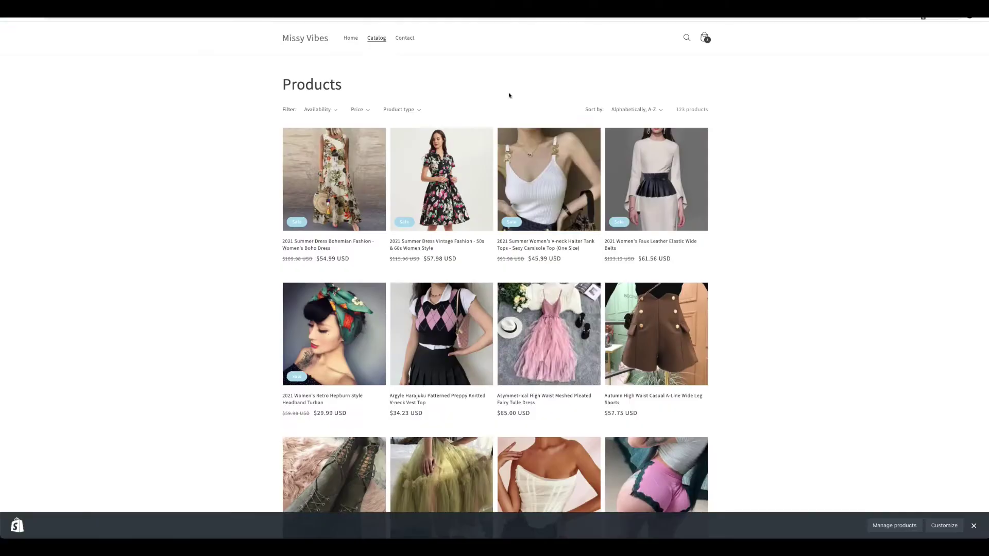
scroll(738, 227, down, 3)
scroll(738, 227, down, 1)
scroll(738, 227, down, 3)
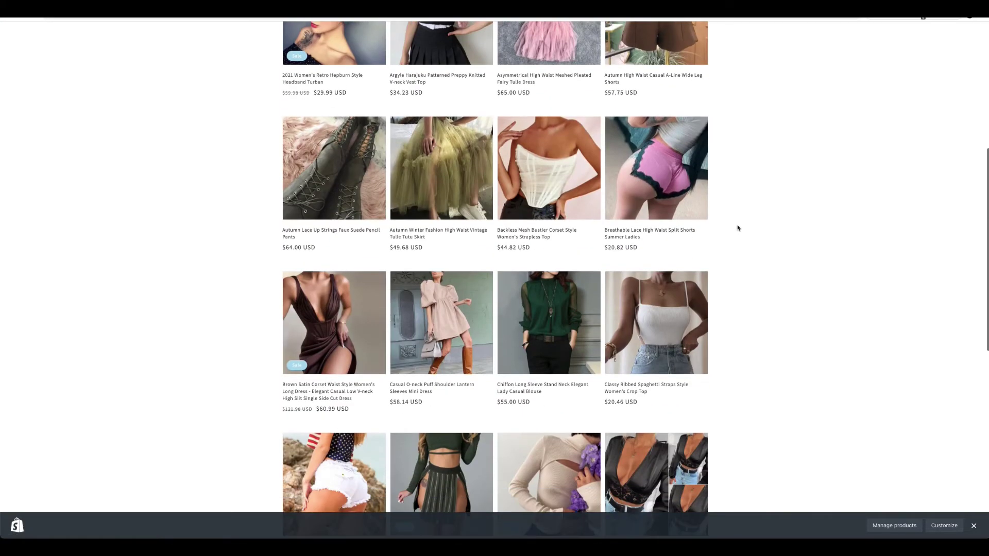
scroll(738, 228, down, 2)
- Add the black small Elegant Chic dress to the cart, check out, then return to edit the shipping address
click(464, 462)
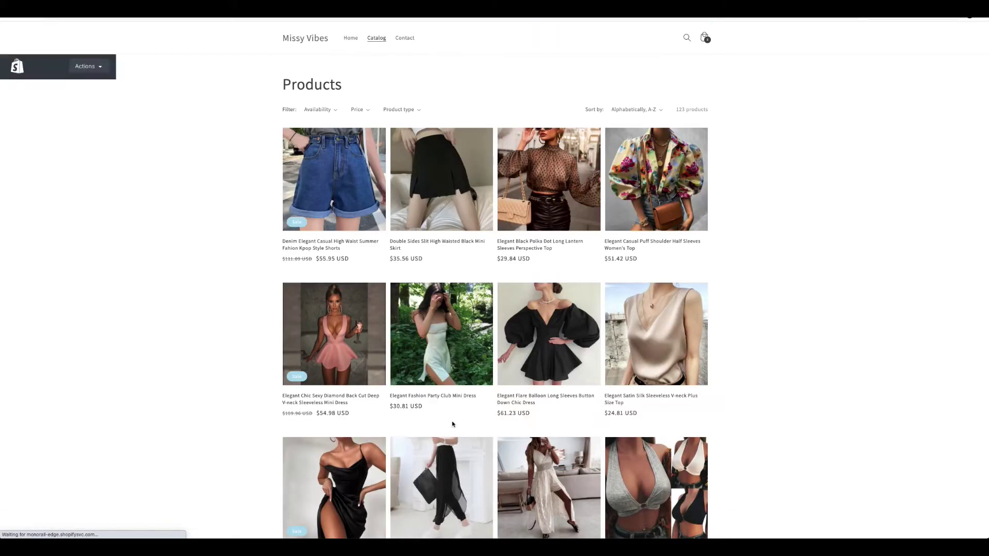
click(343, 340)
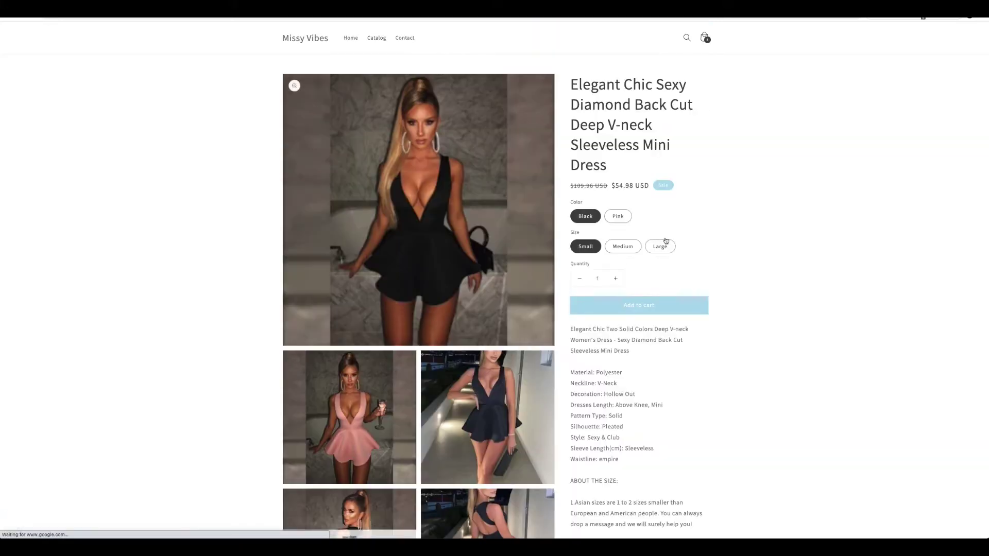
click(625, 307)
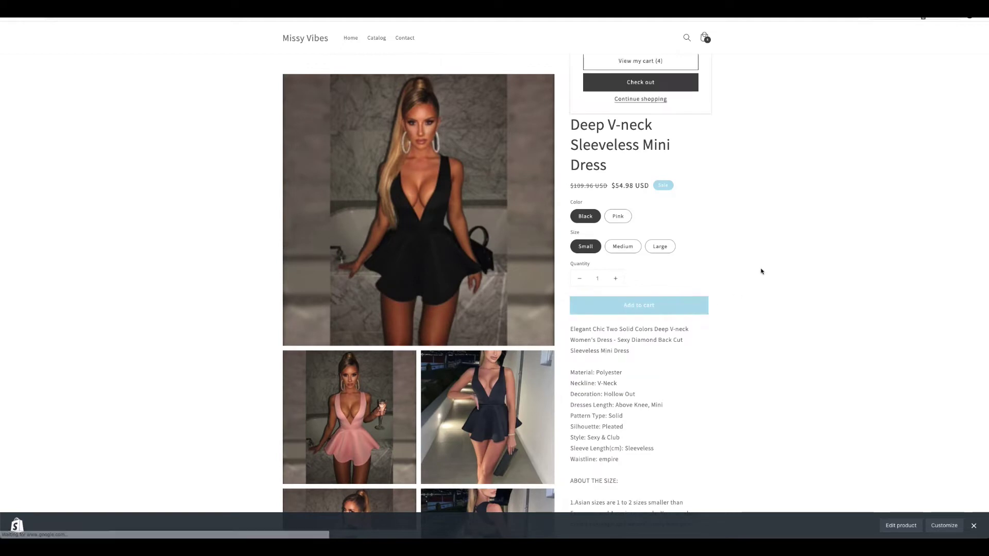
click(659, 169)
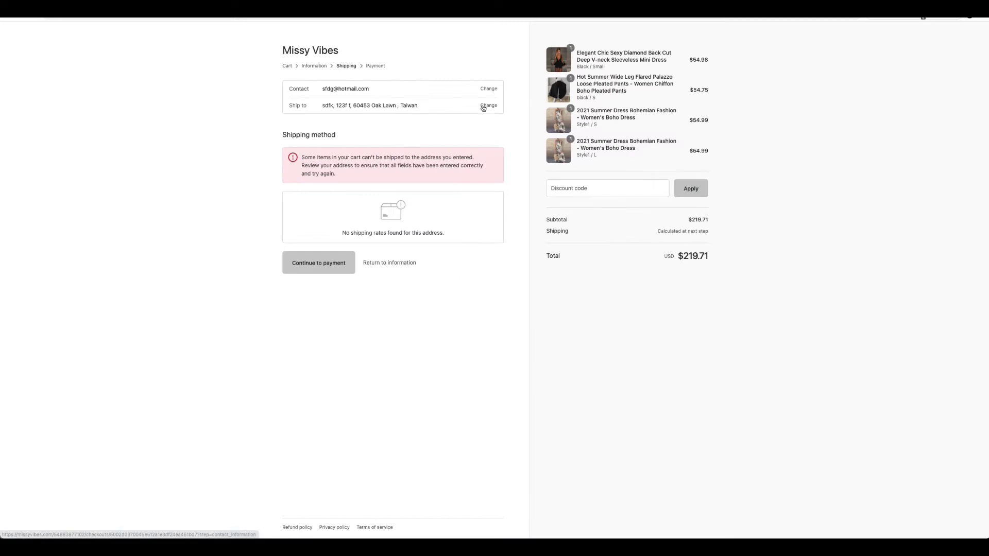
click(485, 108)
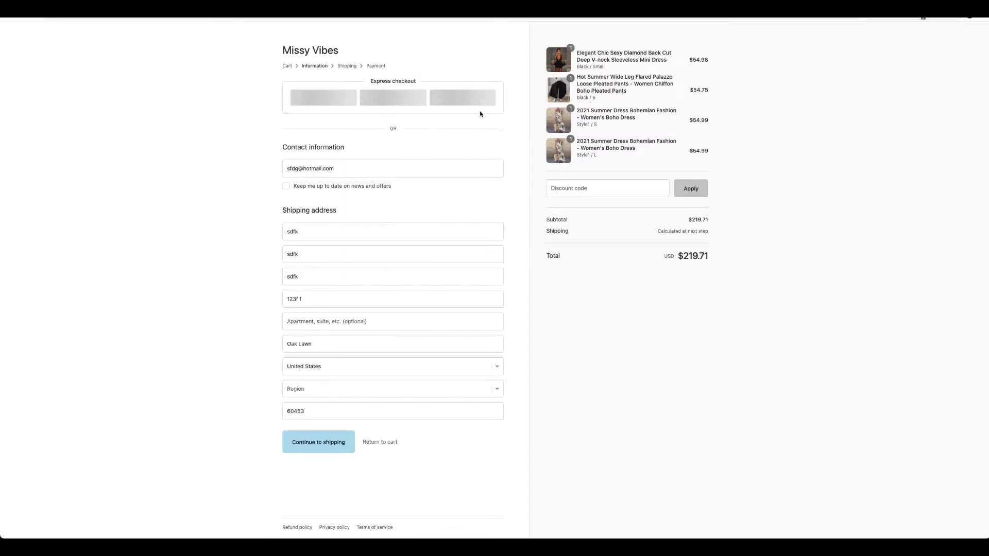
- Continue to shipping, close the Flat Rate International zone editor unchanged, and start a new rate
click(341, 376)
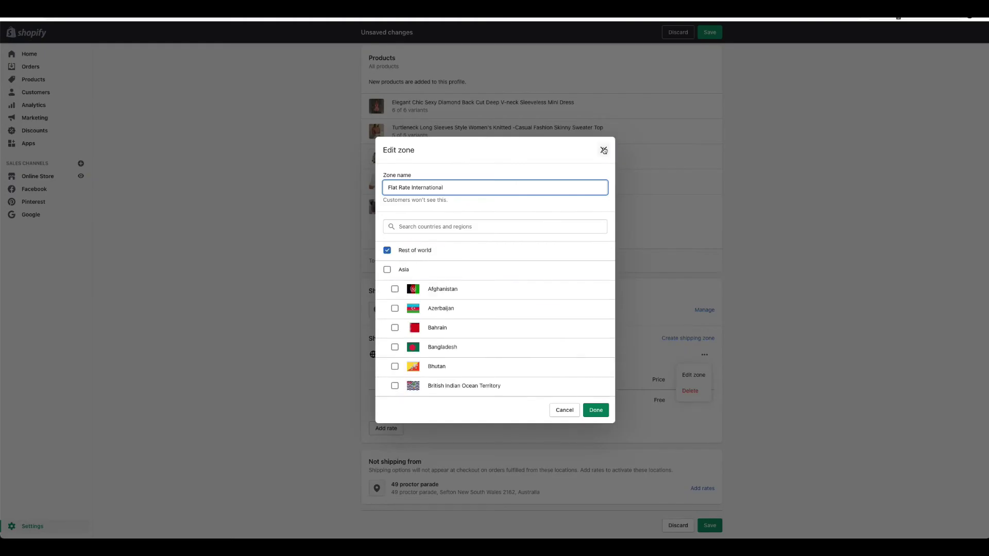
click(603, 150)
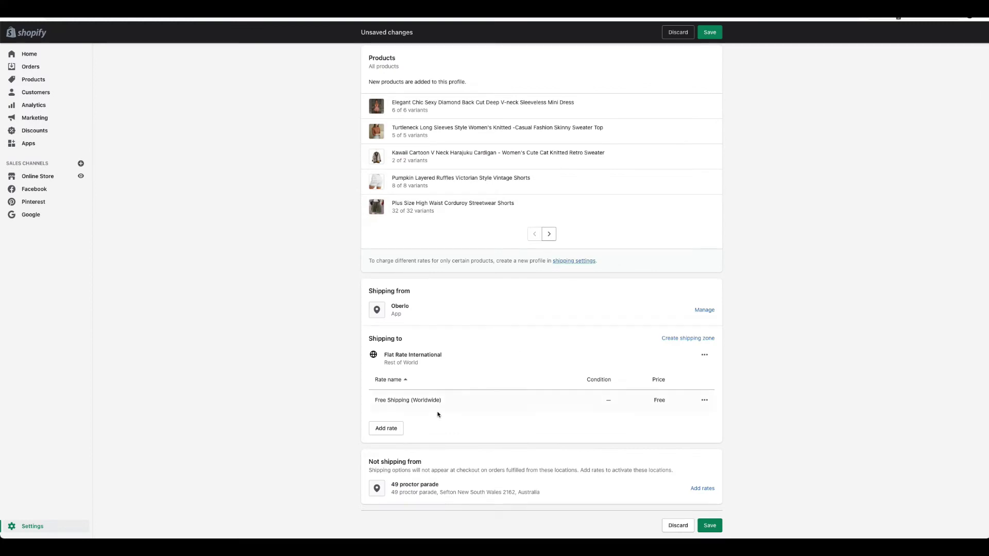
click(395, 430)
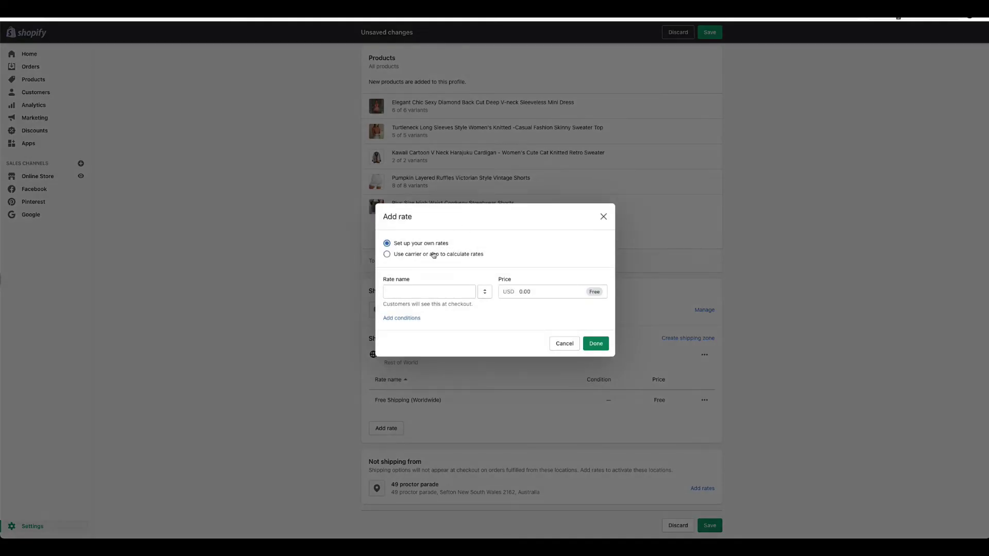
click(422, 291)
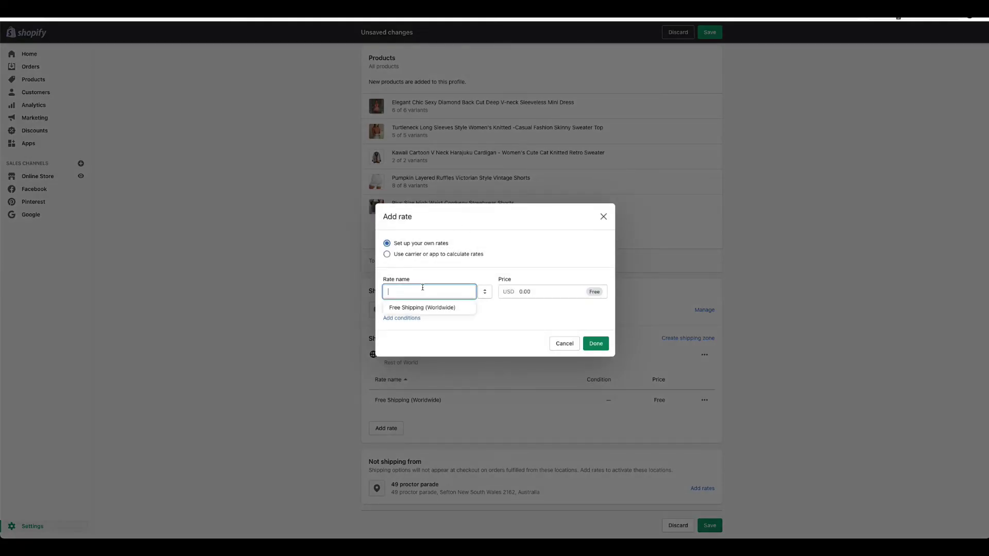
- Create and save a Free Shipping (Domestic) zone for the United States, then begin adding its free rate
click(603, 218)
click(680, 338)
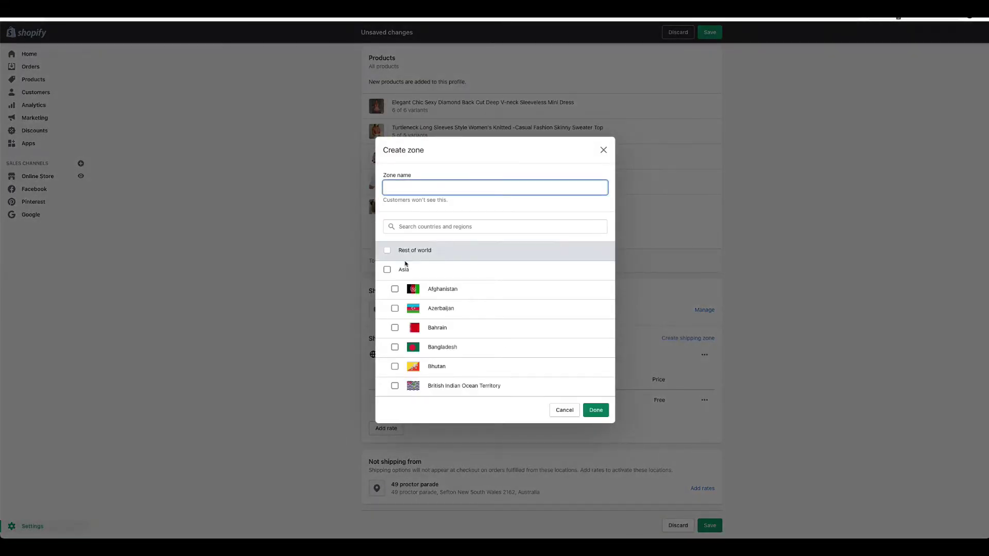
scroll(405, 265, down, 2)
scroll(407, 255, down, 4)
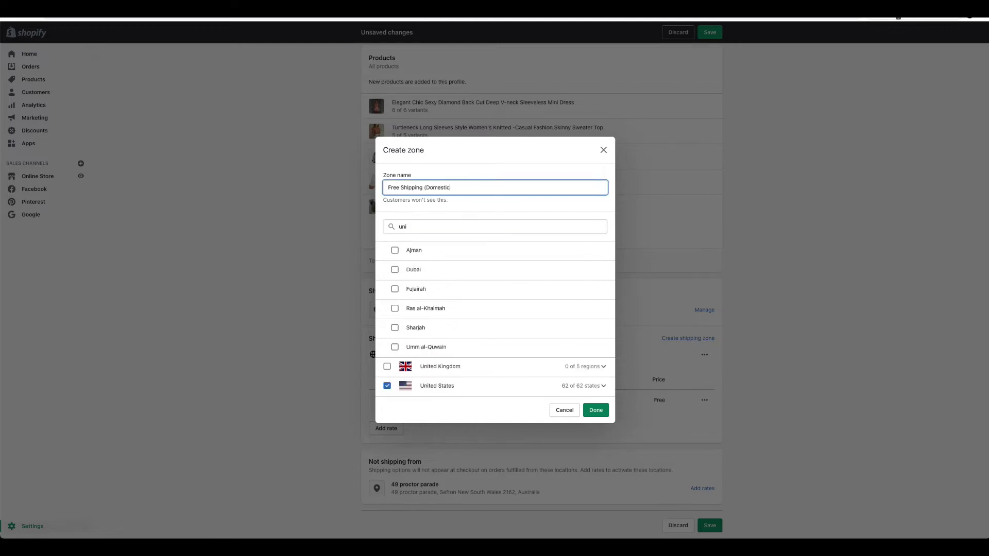
click(605, 413)
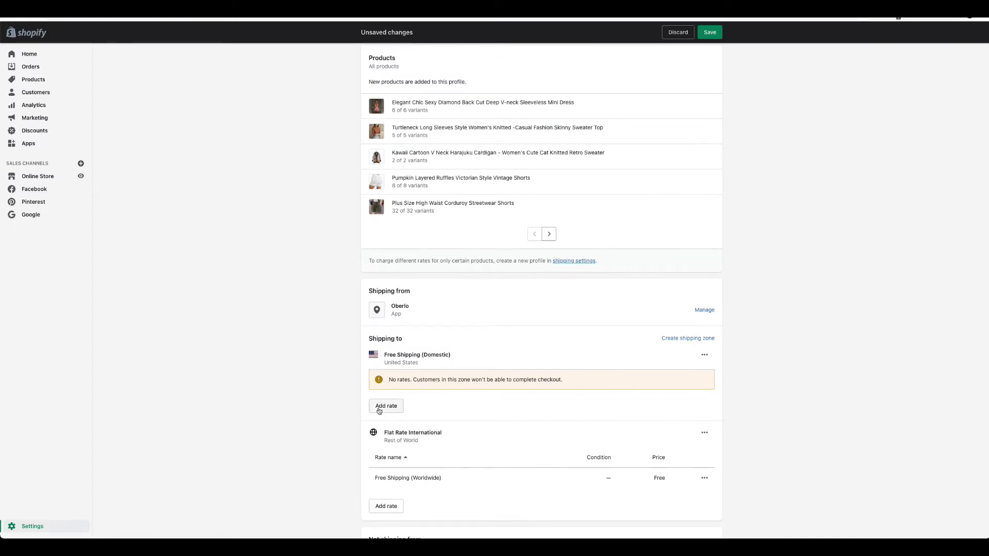
click(380, 408)
click(419, 293)
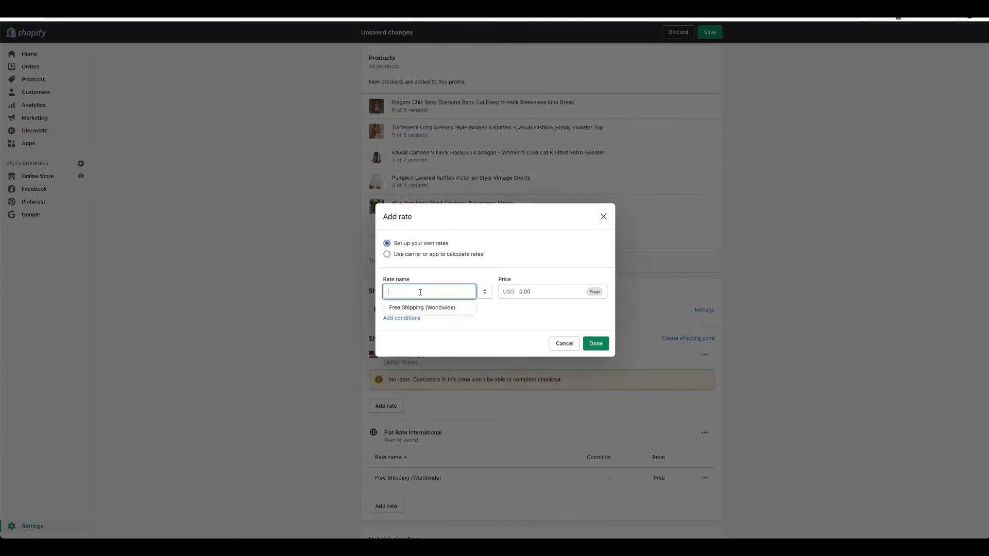
text(Free Shi)
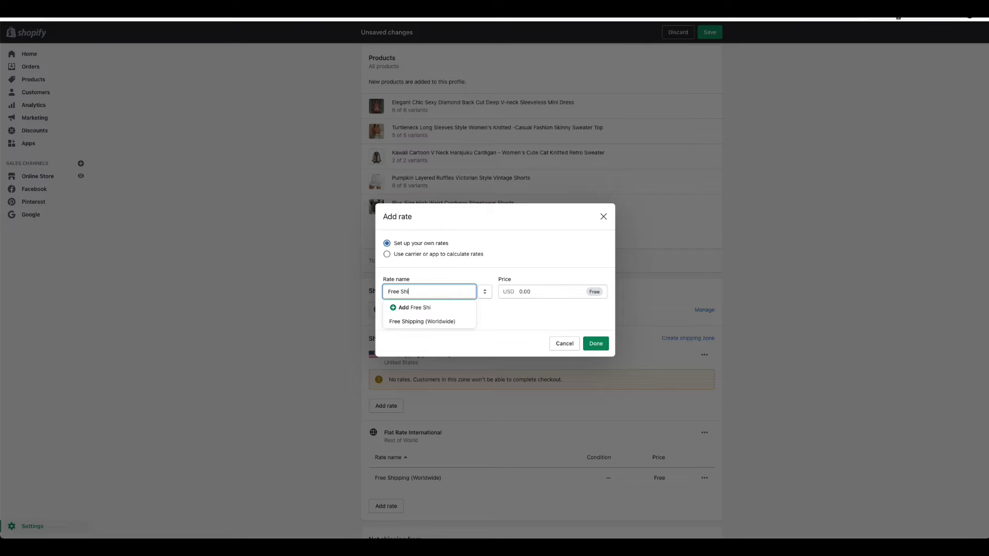
text(D)
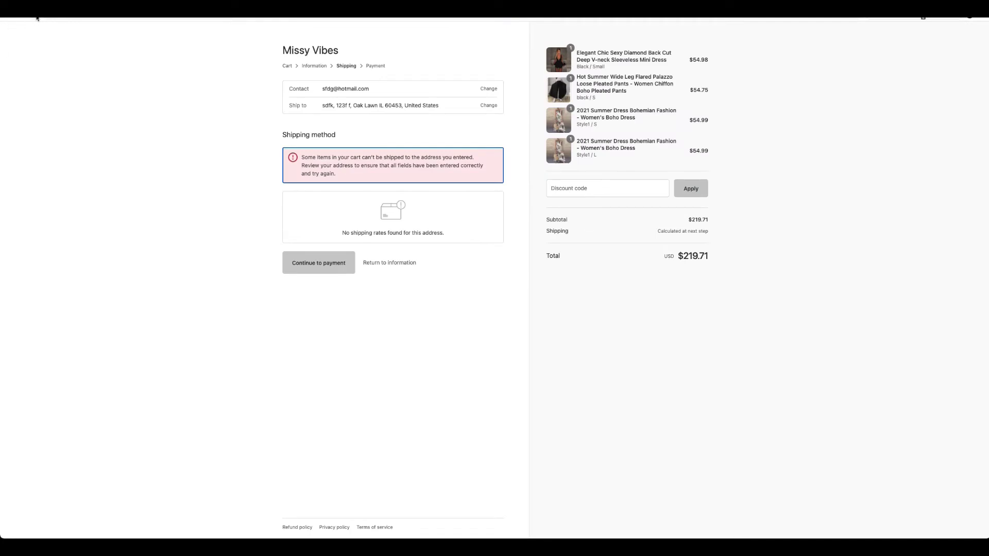
- Change the checkout shipping country to Switzerland and continue to the shipping step
click(485, 106)
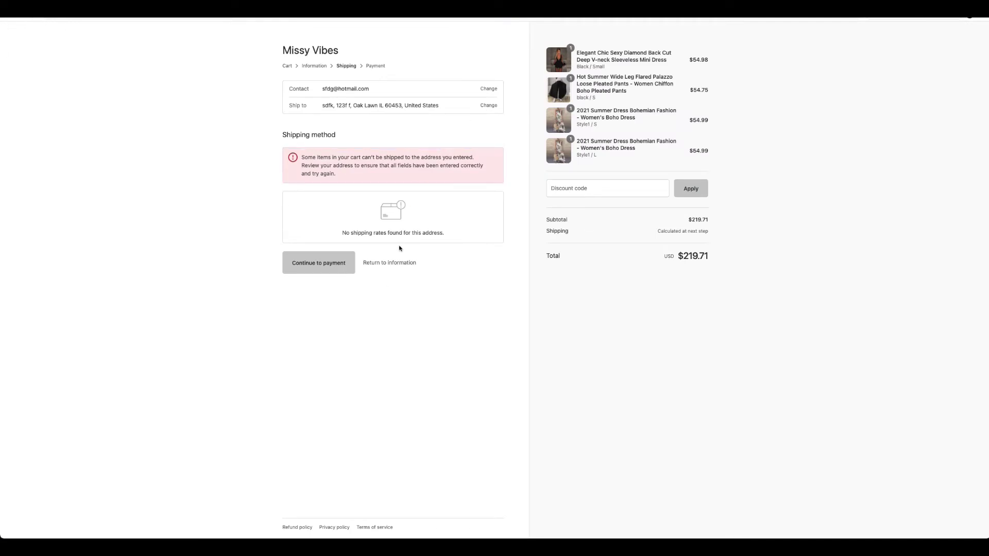
click(341, 346)
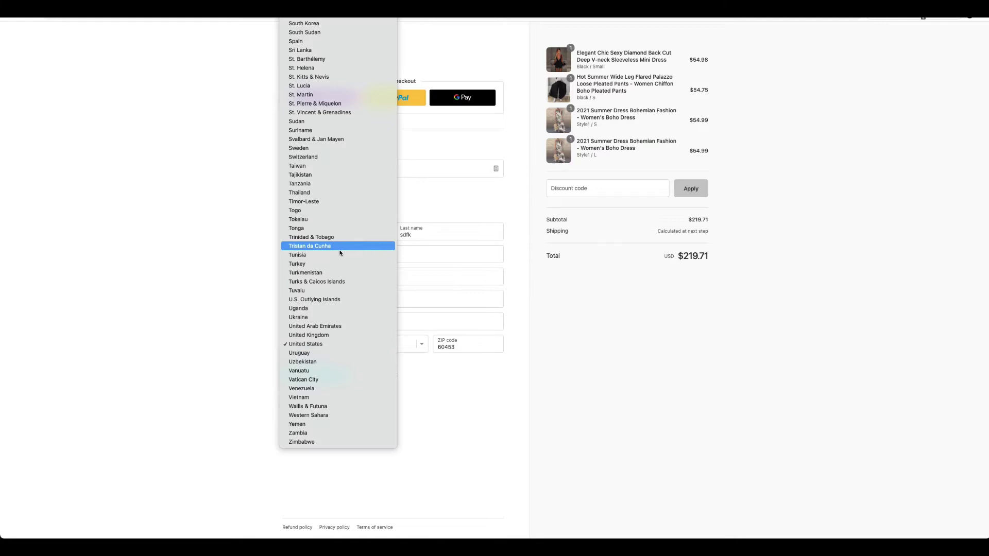
click(340, 248)
click(310, 371)
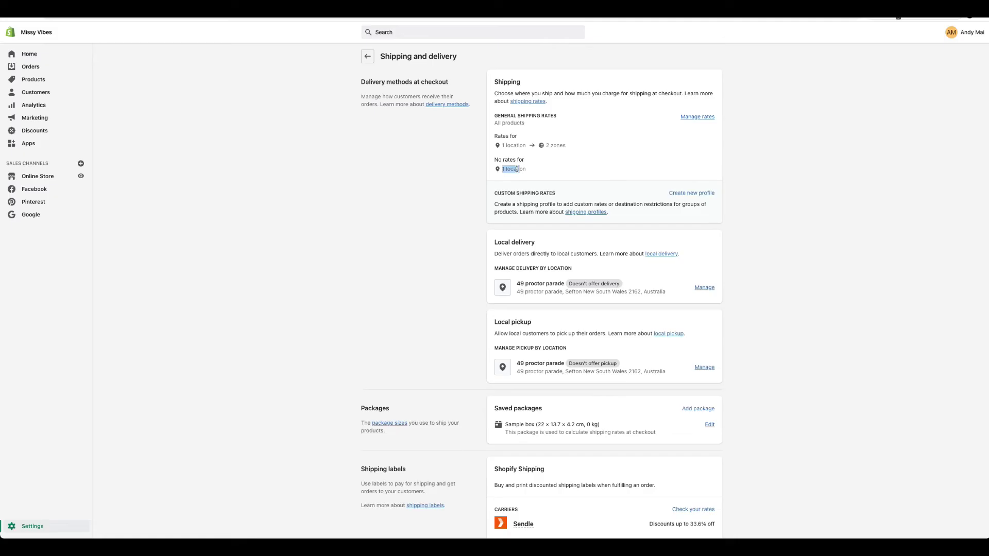
- Add rates for the 49 proctor parade location in Manage rates and save the shipping profile
click(693, 119)
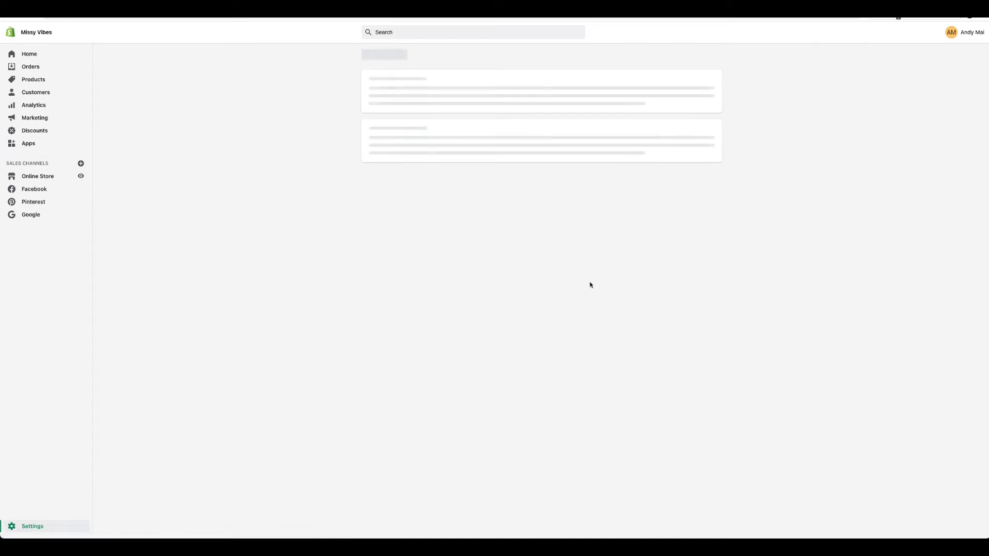
scroll(424, 360, down, 3)
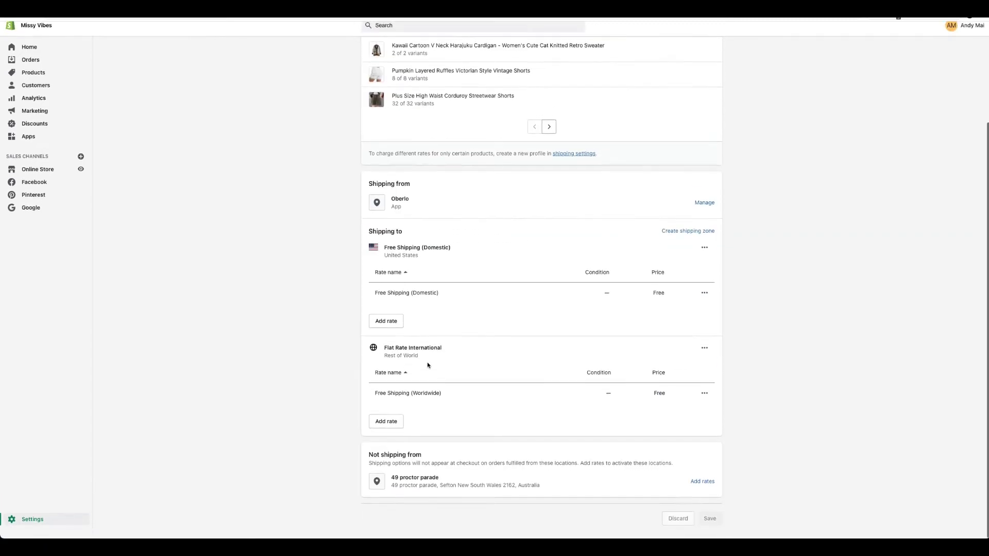
click(702, 489)
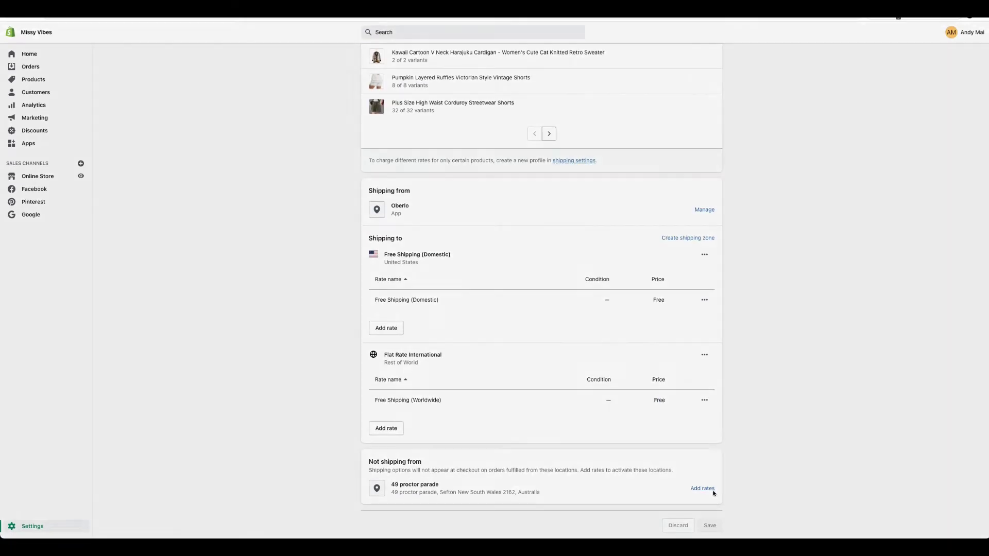
click(595, 327)
click(603, 236)
click(705, 248)
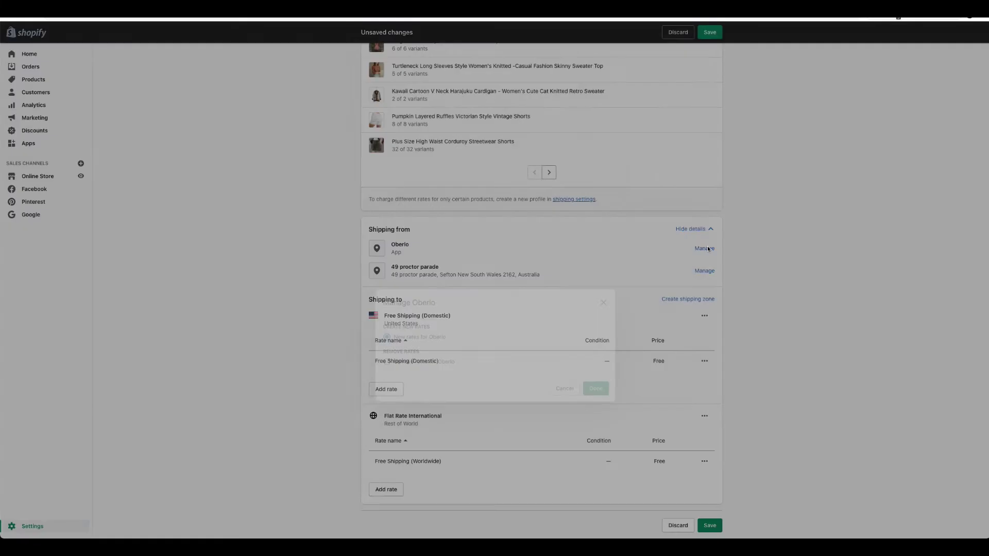
click(603, 236)
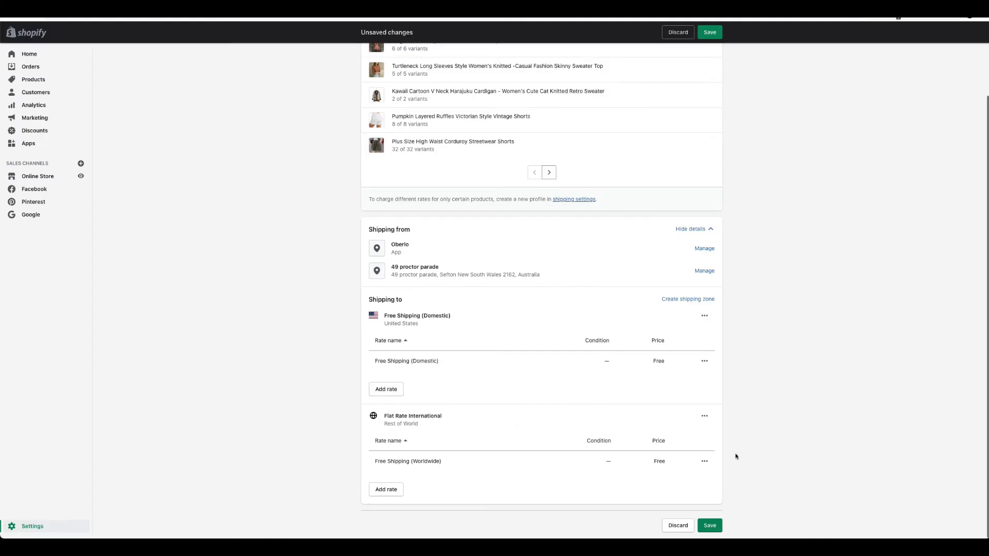
click(701, 250)
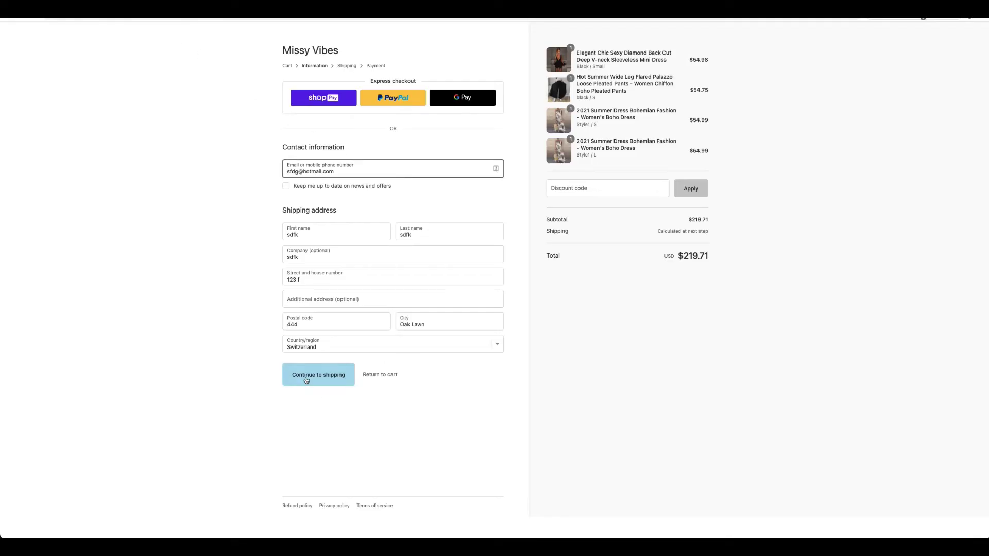
click(307, 381)
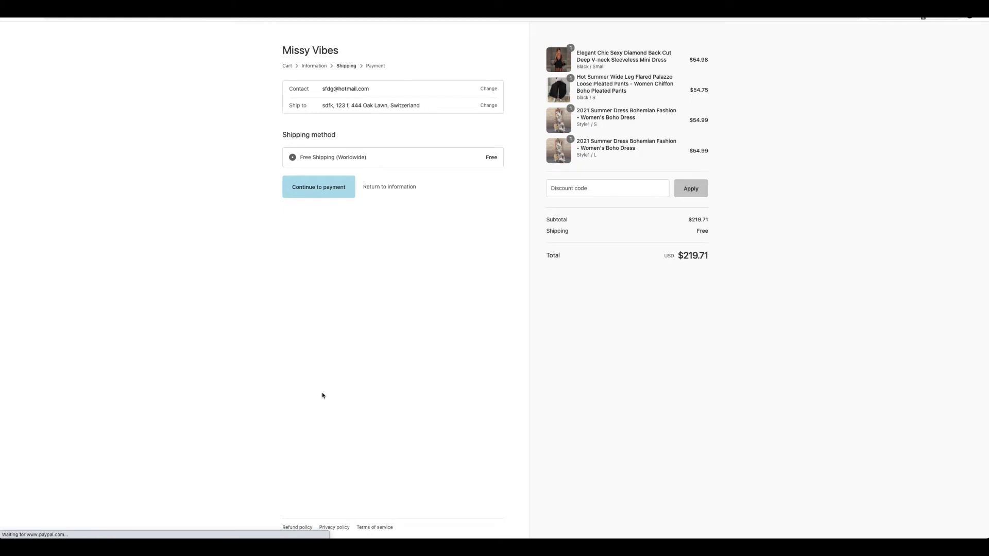
- Continue to payment, then find and select the Visa test card number in the test mode help article
click(350, 187)
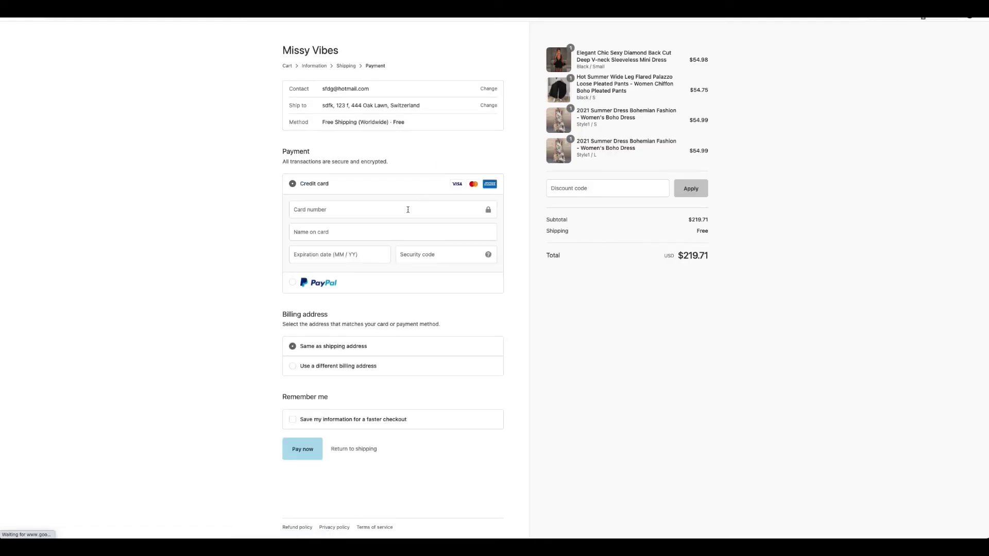
click(408, 209)
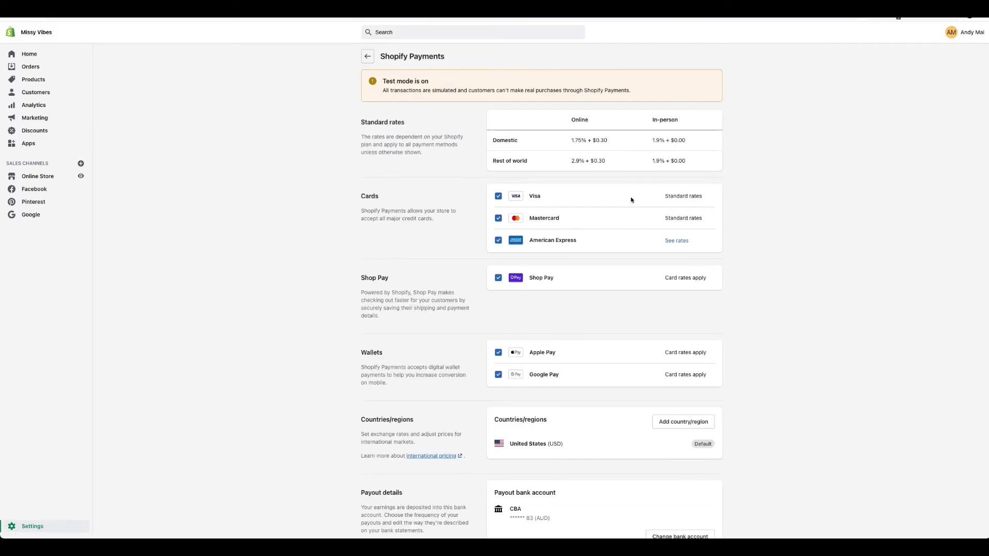
scroll(479, 253, down, 10)
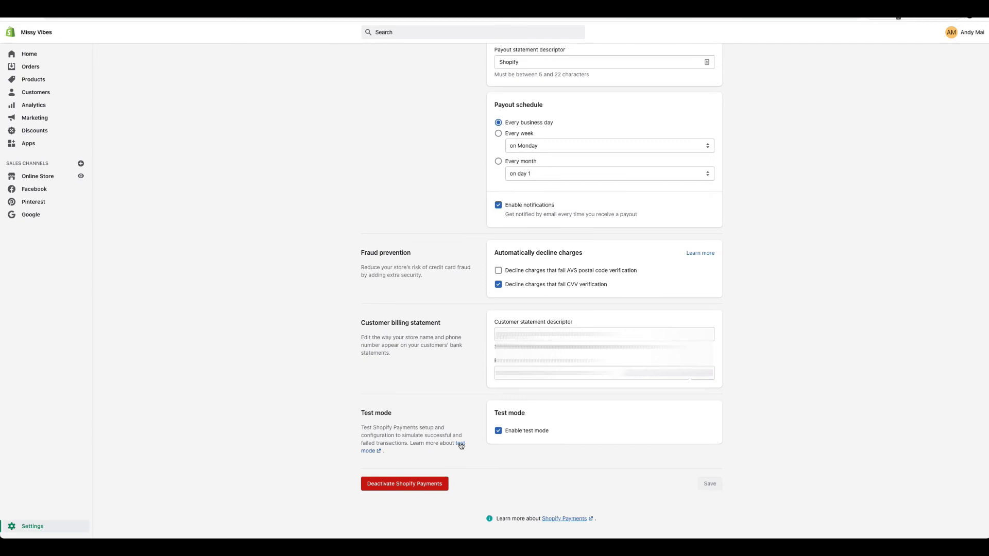
click(461, 446)
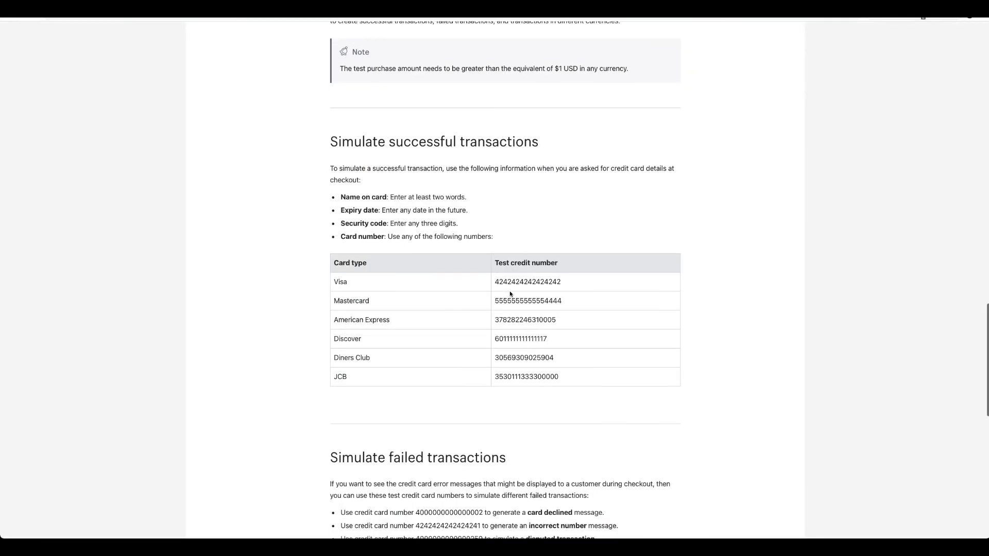
double_click(523, 282)
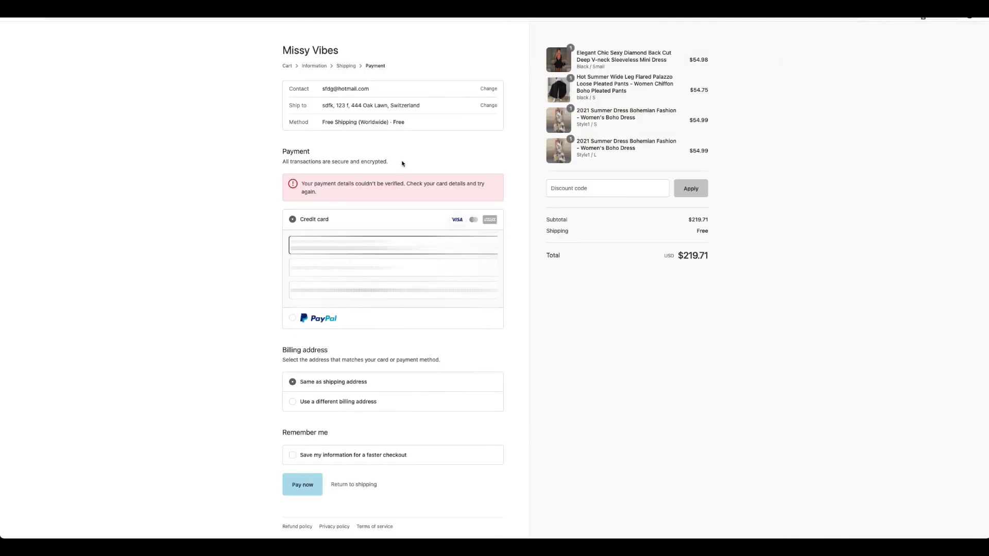
- Move through the card expiry and security code fields and dismiss the autofill suggestions
key(Tab)
key(Tab)
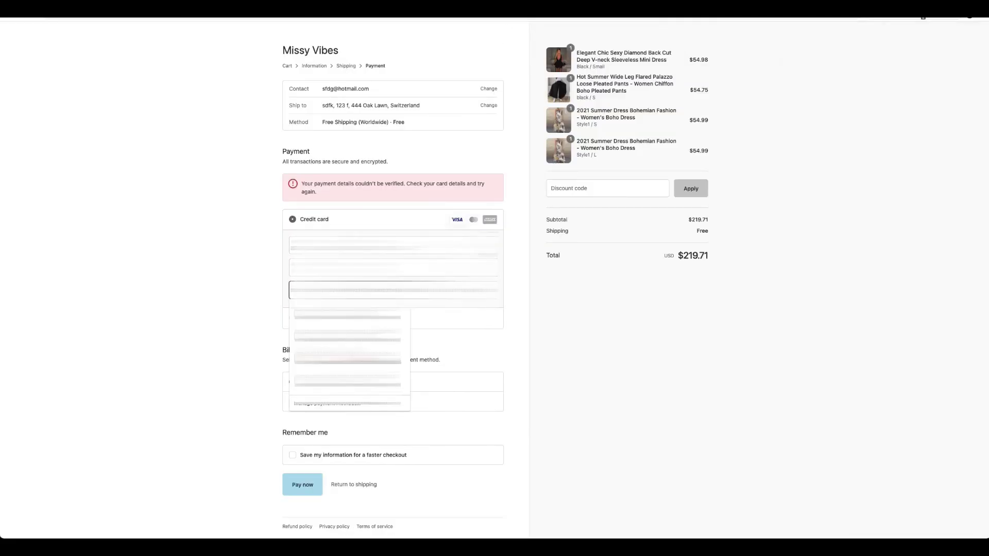
key(Escape)
key(Tab)
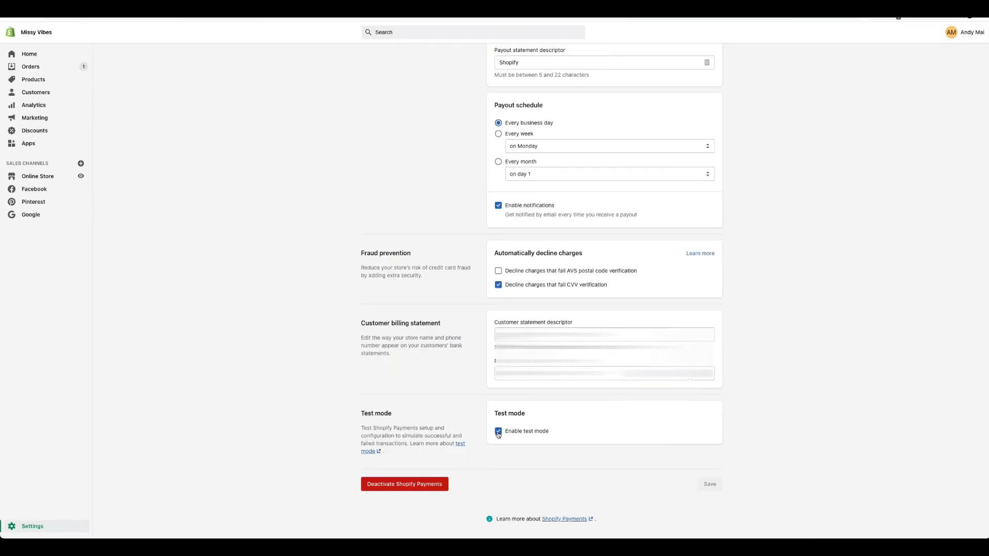
- Turn off Shopify Payments test mode and save the change
click(498, 432)
click(710, 485)
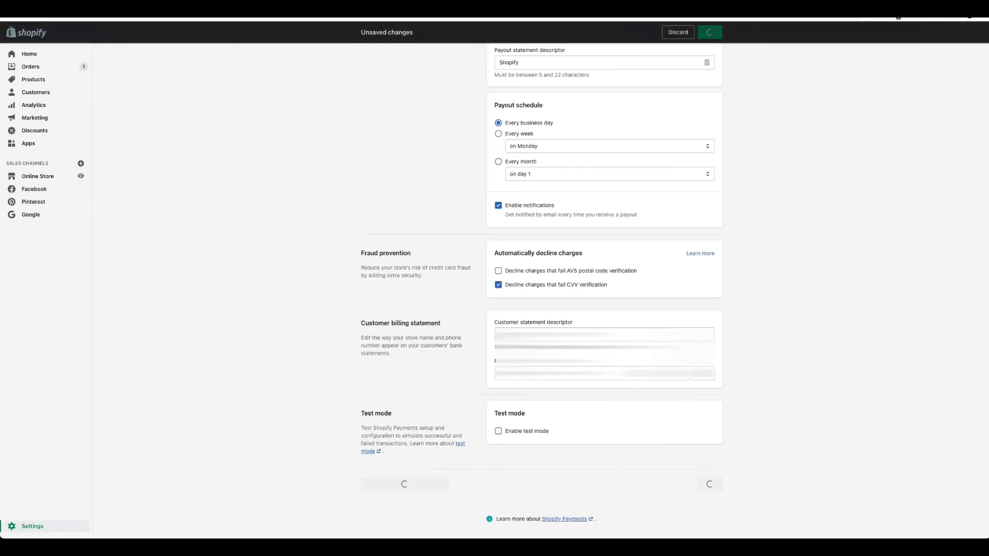